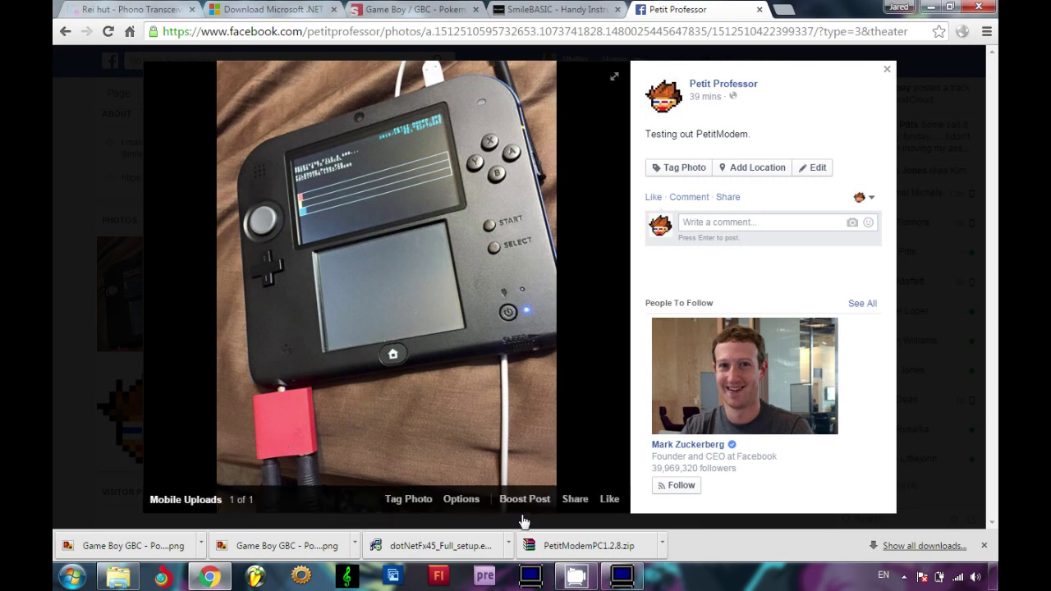
# Step: Check the PetitModem download list and .NET Framework page in Chrome, then restore the 3DS viewer
pyautogui.click(131, 10)
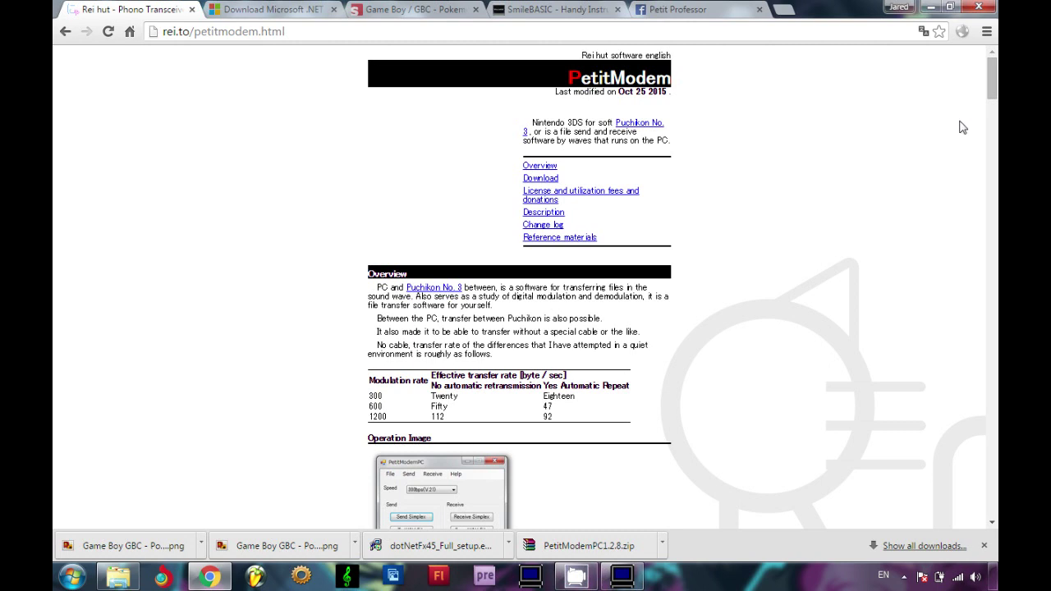
pyautogui.moveTo(995, 81); pyautogui.dragTo(989, 148)
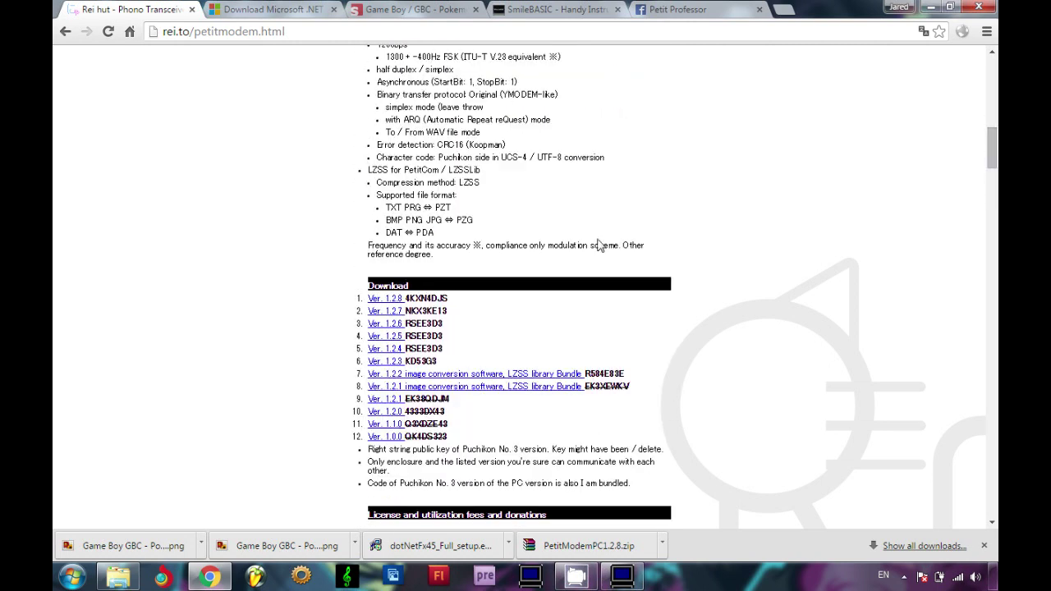
pyautogui.moveTo(385, 300)
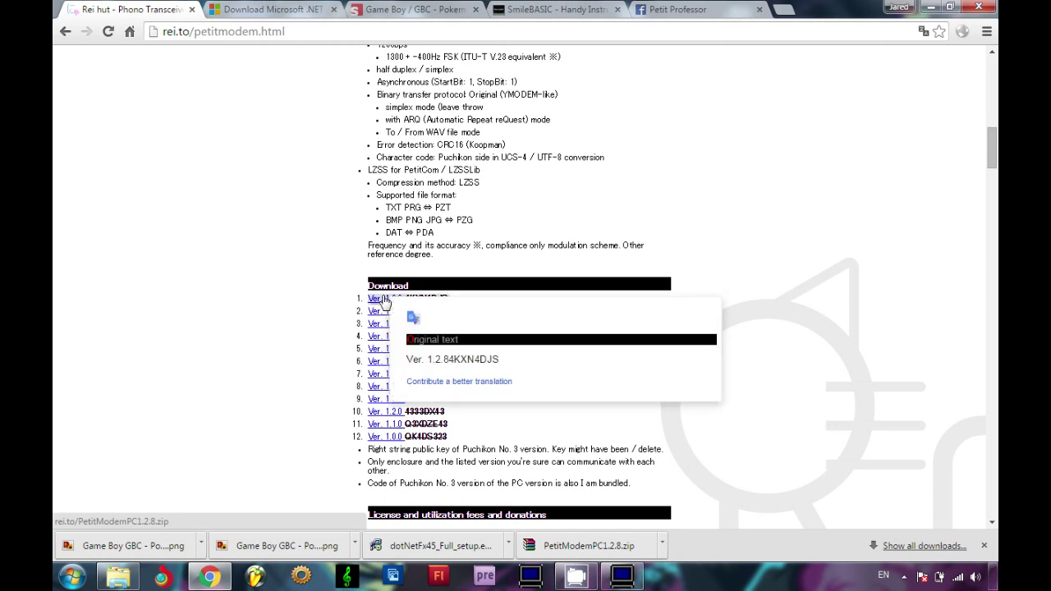
pyautogui.click(263, 7)
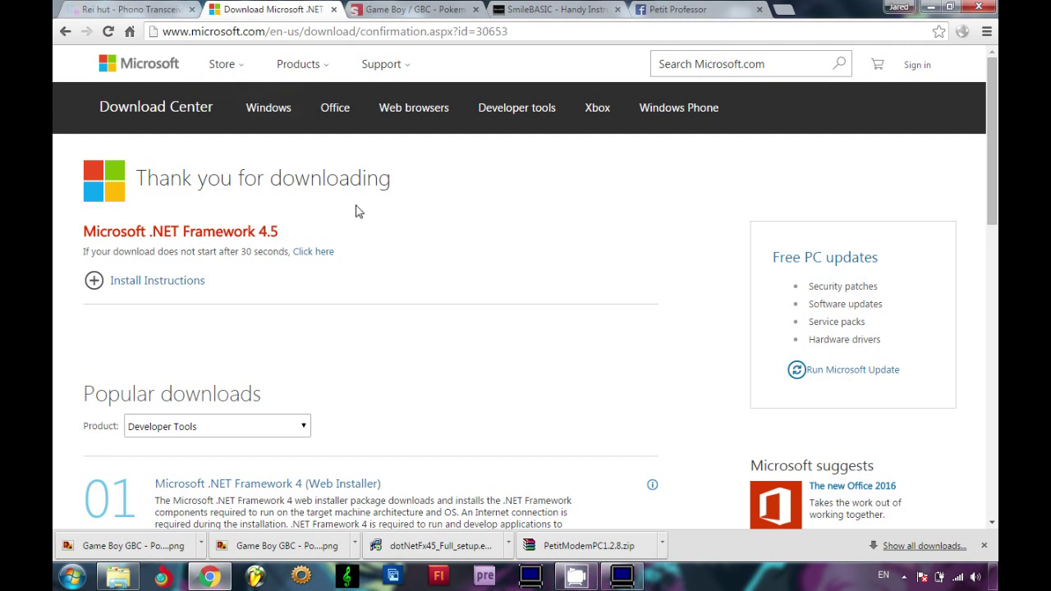
pyautogui.click(143, 9)
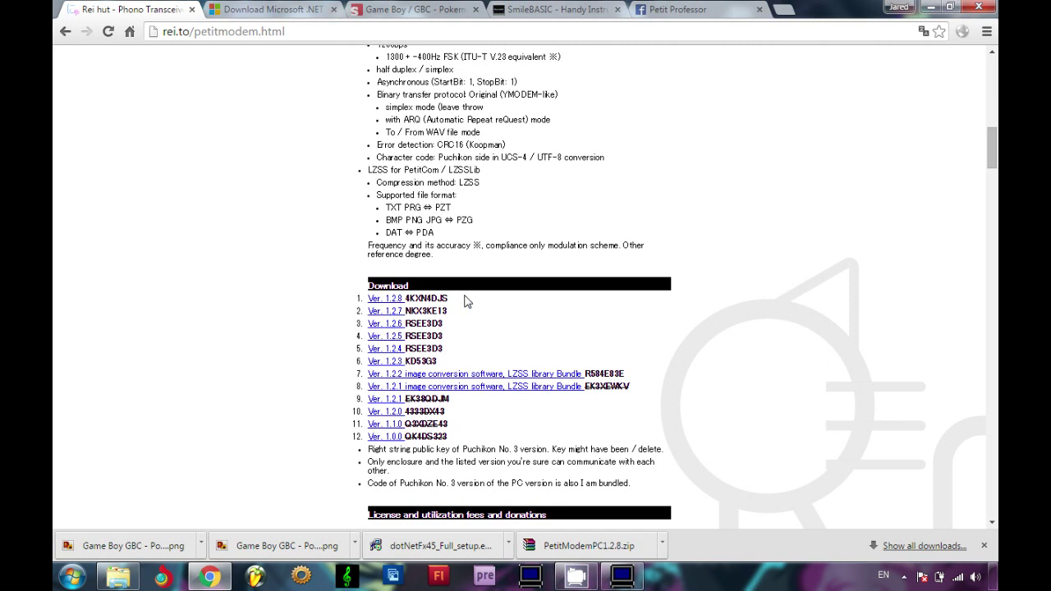
pyautogui.click(624, 577)
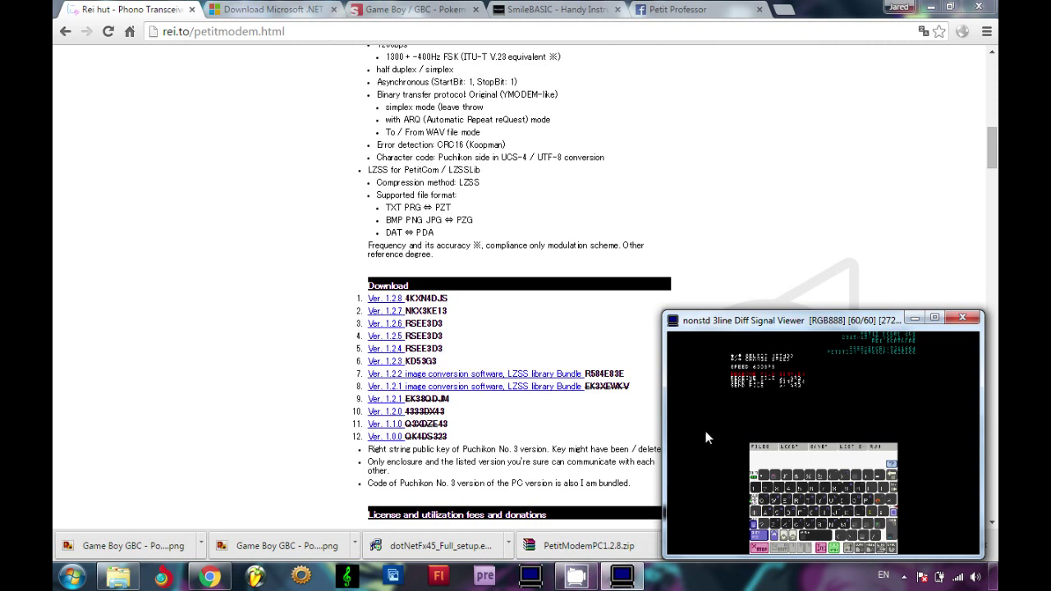
# Step: Maximize the viewer showing only the 3DS top screen (上画面のみ), pick RECEIVE FILE w/ ARQ, then bring up Explorer
pyautogui.rightClick(760, 431)
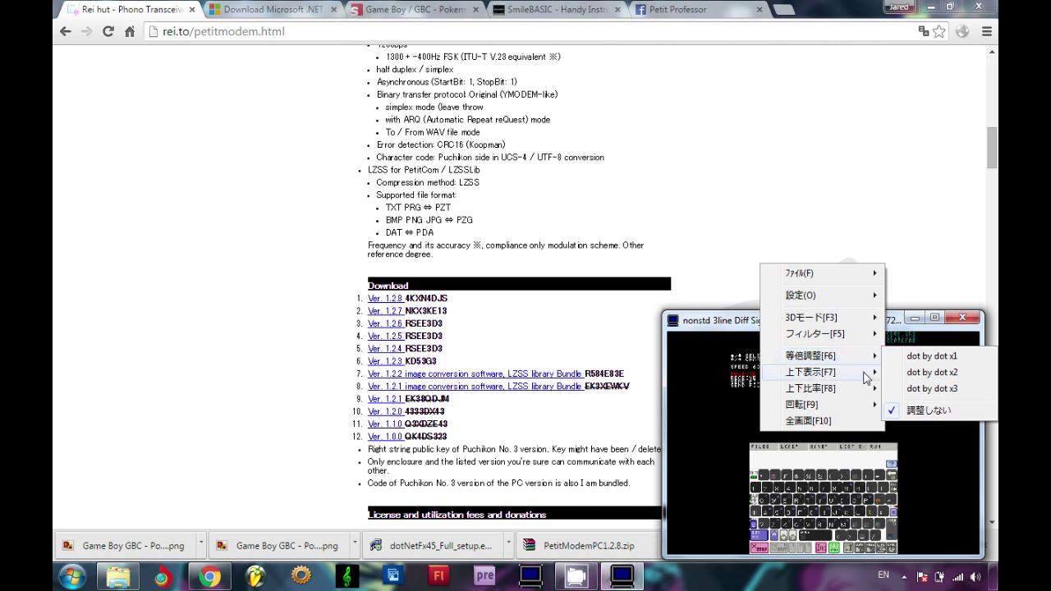
pyautogui.moveTo(867, 378)
pyautogui.click(687, 372)
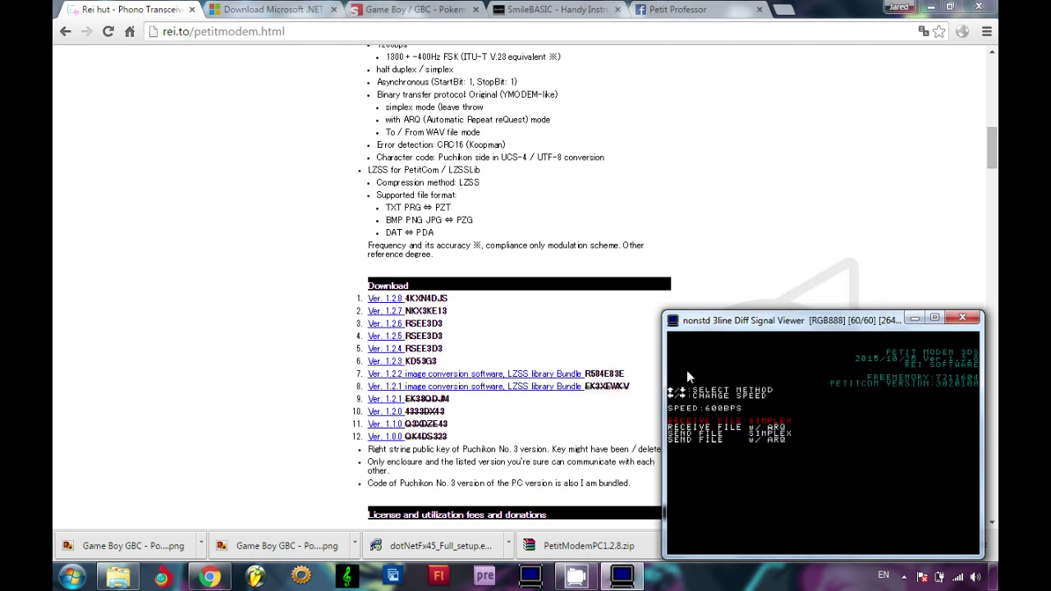
pyautogui.click(935, 317)
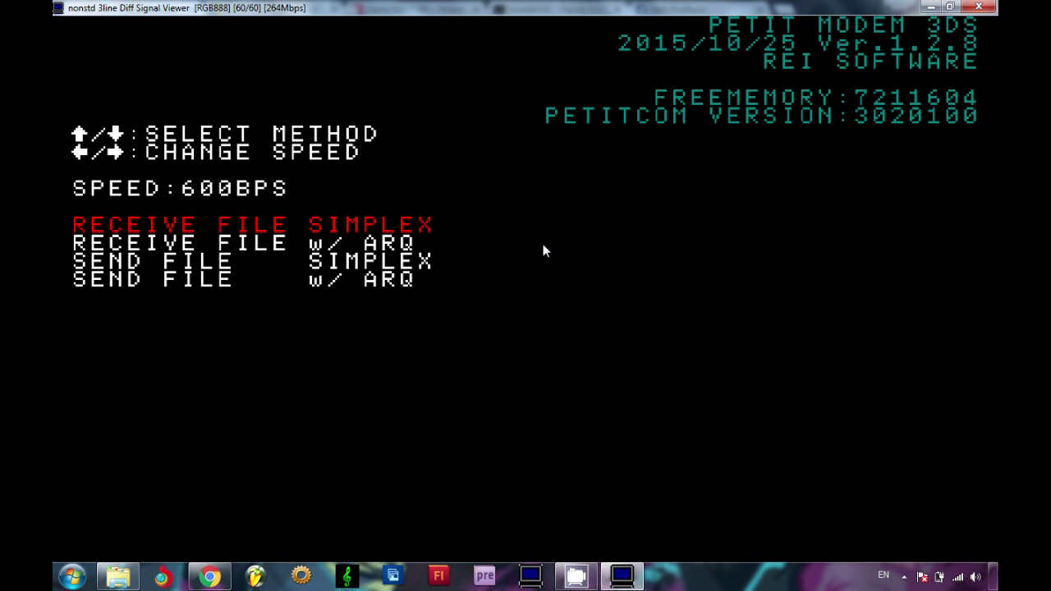
pyautogui.press('Down')
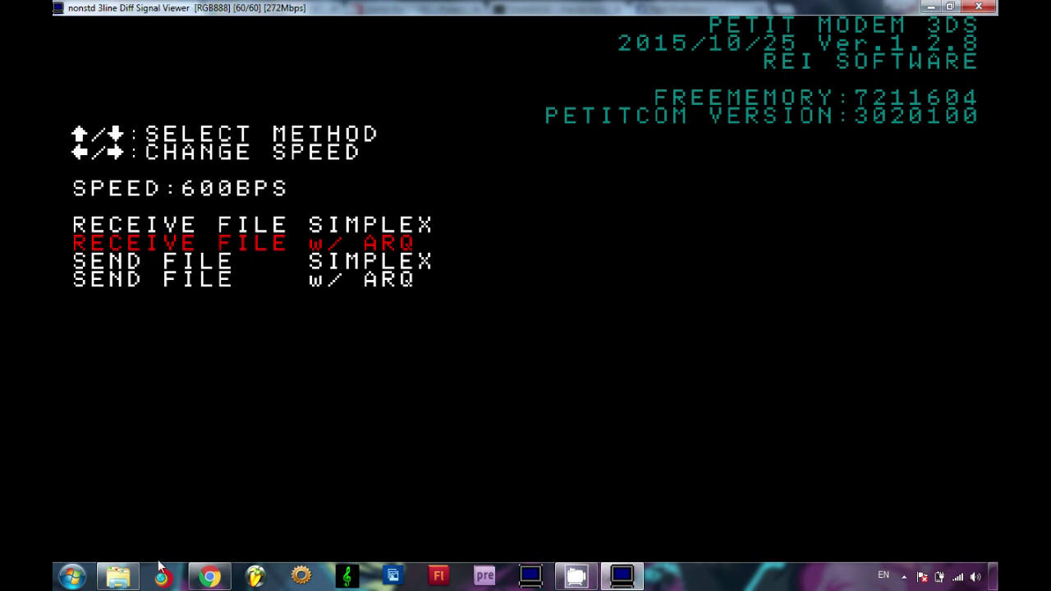
pyautogui.click(152, 501)
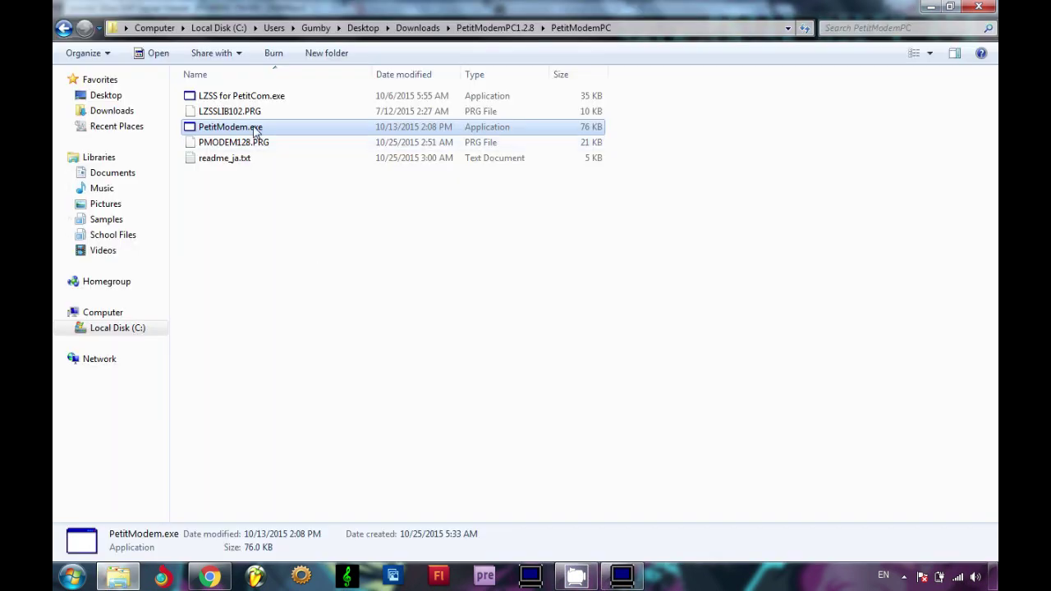
# Step: Launch PetitModem.exe, set its Speed to 600bps(V.23), and minimize it
pyautogui.doubleClick(256, 131)
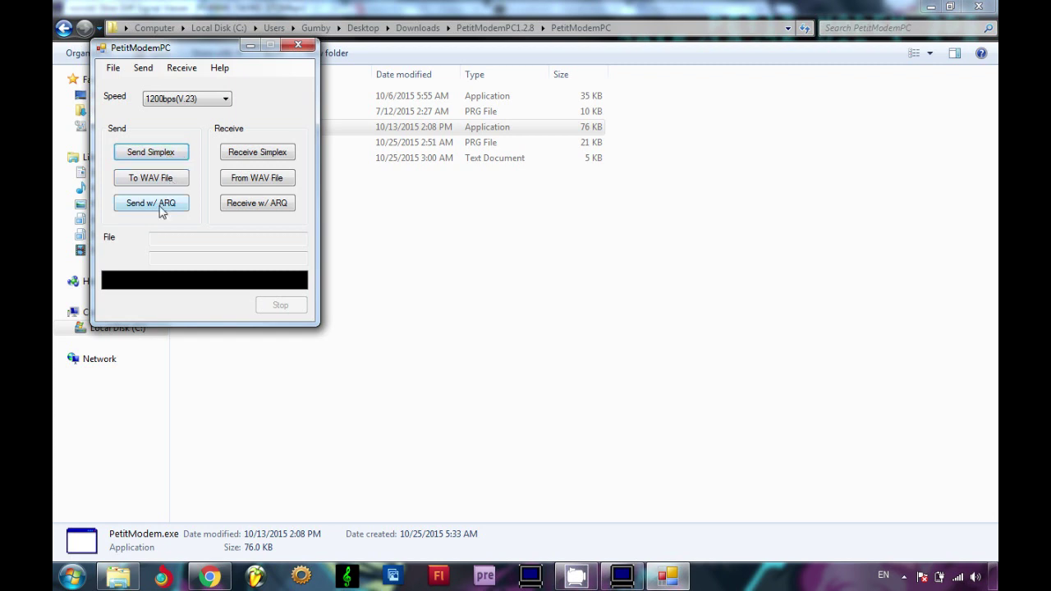
pyautogui.click(219, 105)
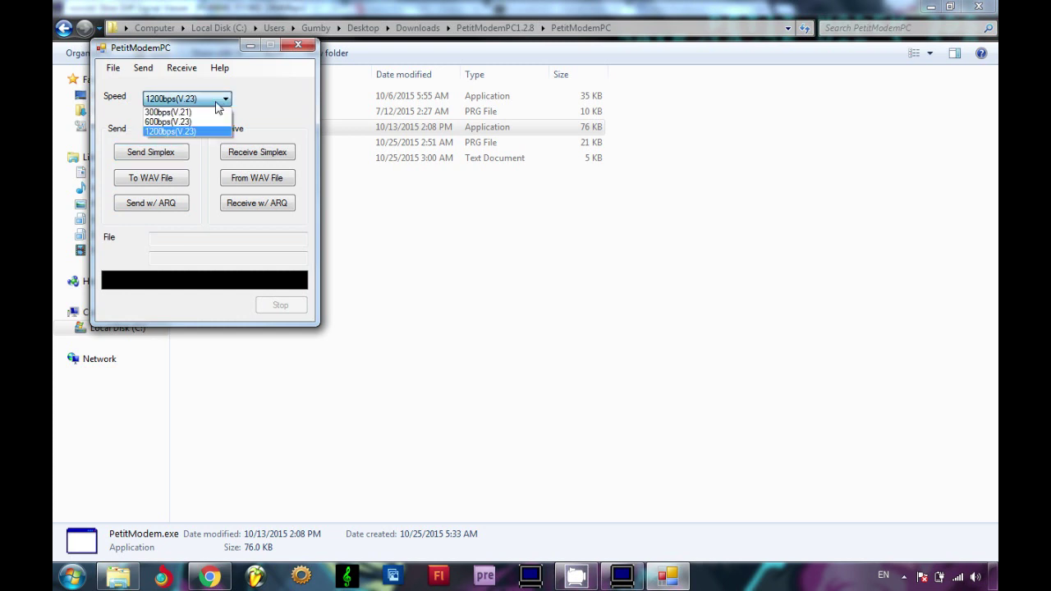
pyautogui.click(197, 122)
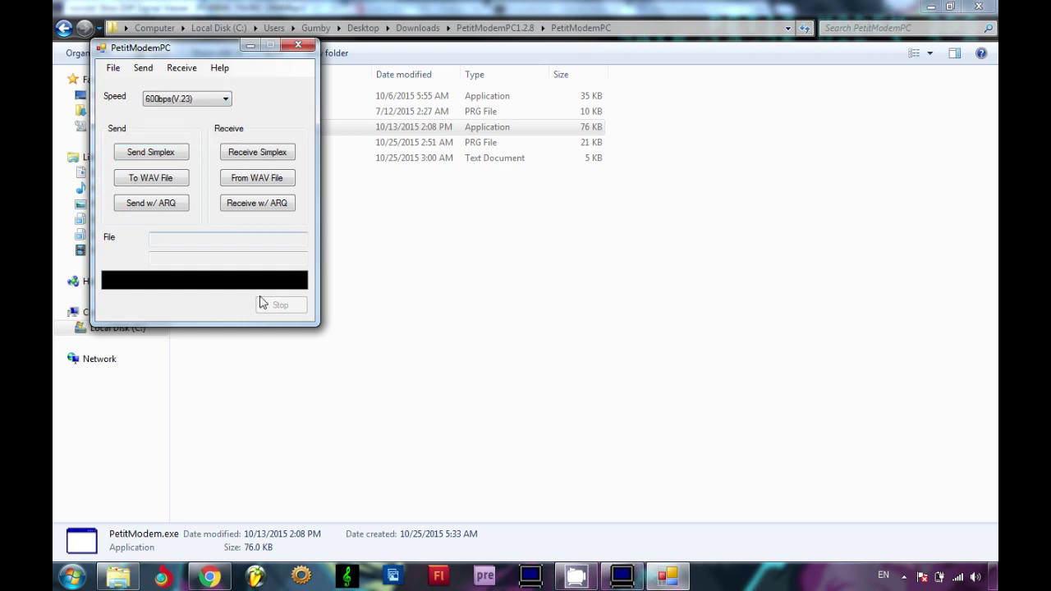
pyautogui.click(670, 578)
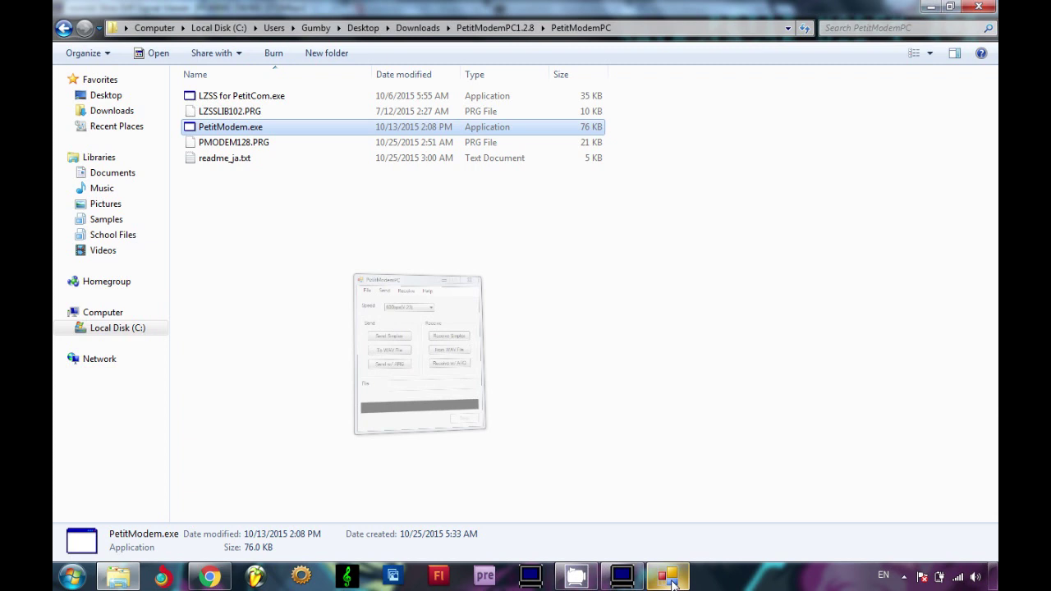
# Step: Cycle the 3DS SPEED setting back to 600BPS, then bring the PetitModemPC folder forward
pyautogui.click(622, 578)
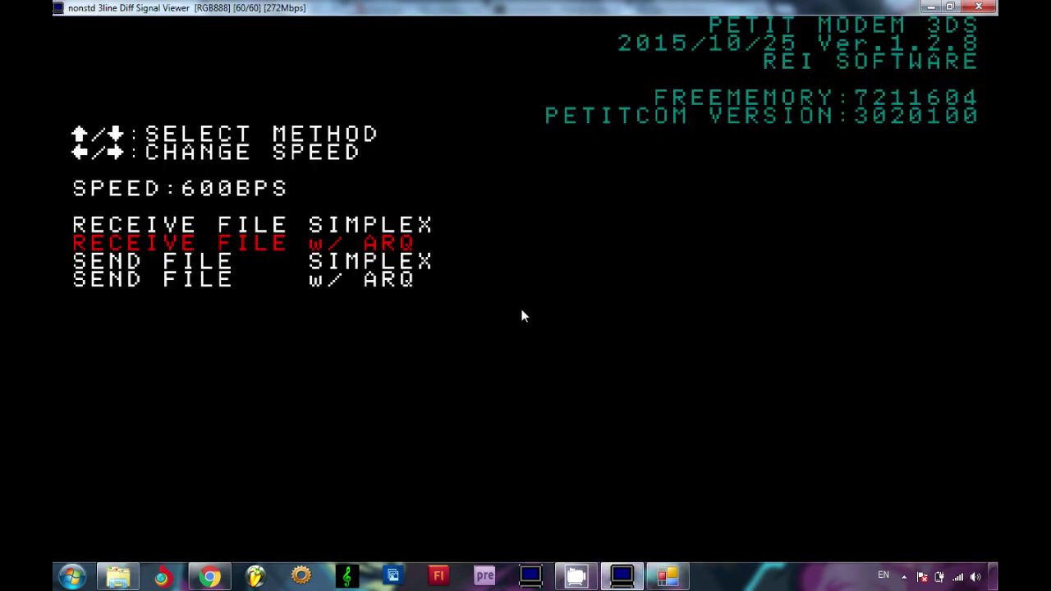
pyautogui.press('Right')
pyautogui.press('Left')
pyautogui.press('Left')
pyautogui.press('Right')
pyautogui.click(119, 585)
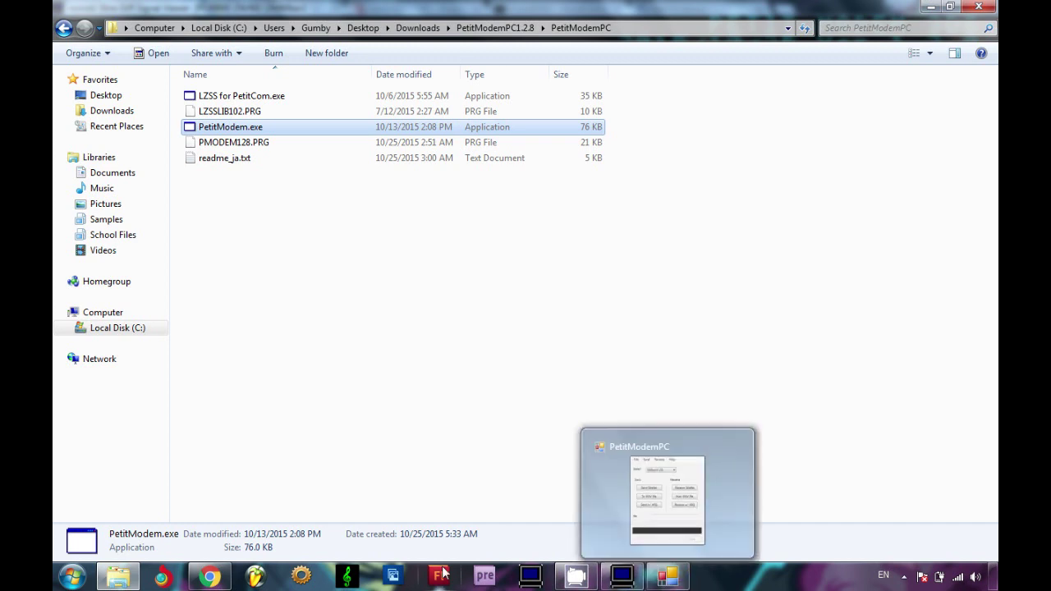
# Step: Look at the Pokemon Red / Blue sprite sheet page in Chrome, then return to the PetitModemPC folder
pyautogui.click(210, 577)
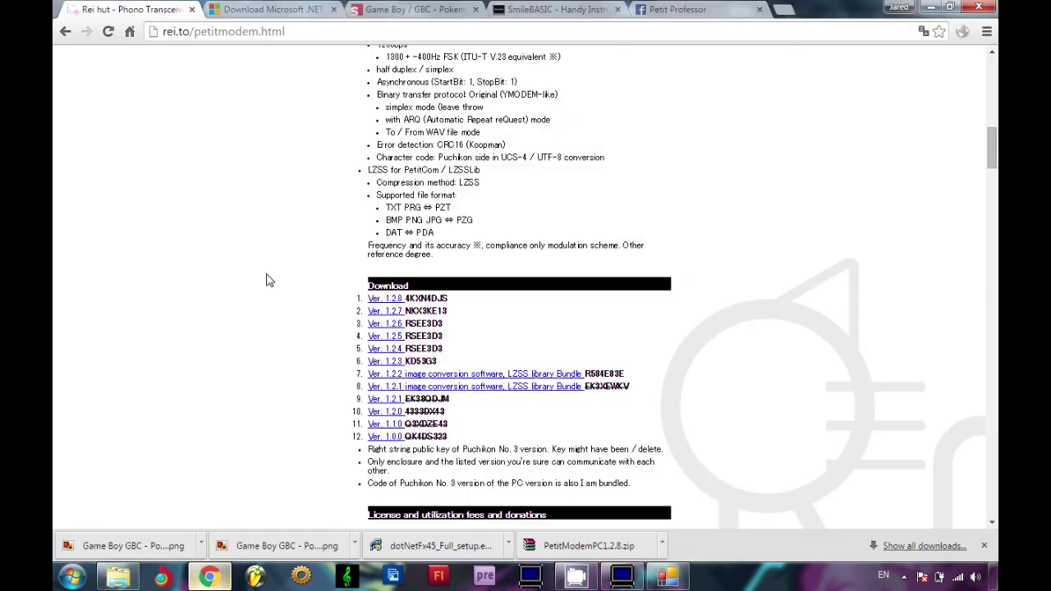
pyautogui.click(435, 9)
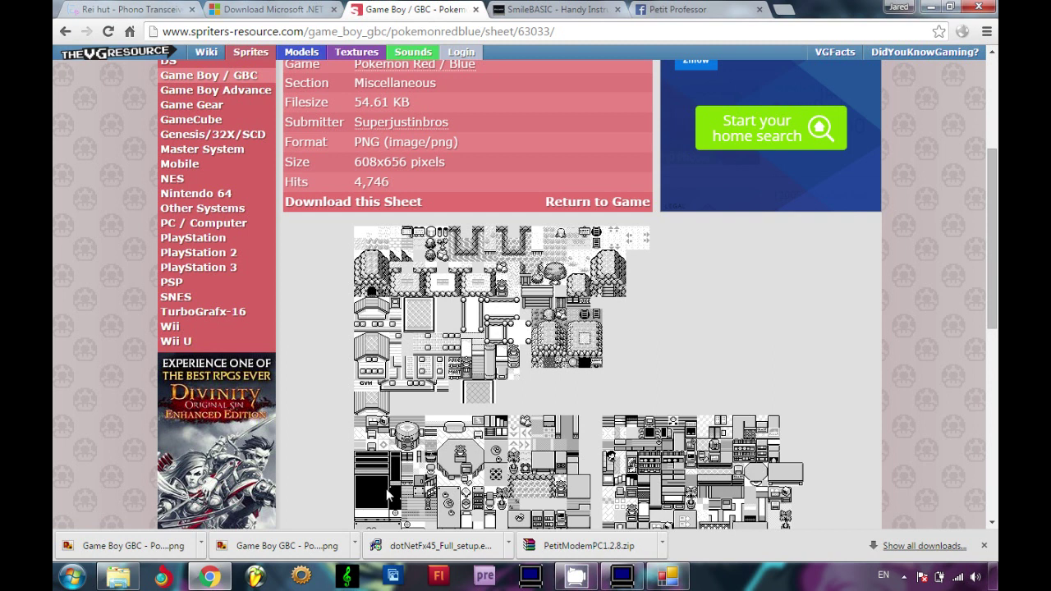
pyautogui.click(140, 578)
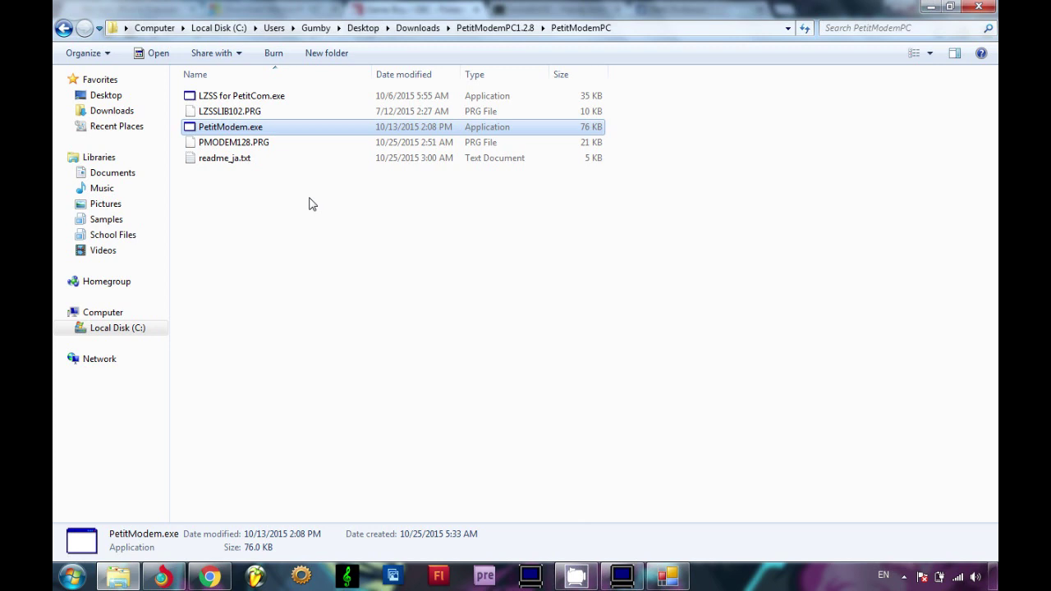
# Step: Launch the LZSS for PetitCom converter from the PetitModemPC folder
pyautogui.doubleClick(242, 96)
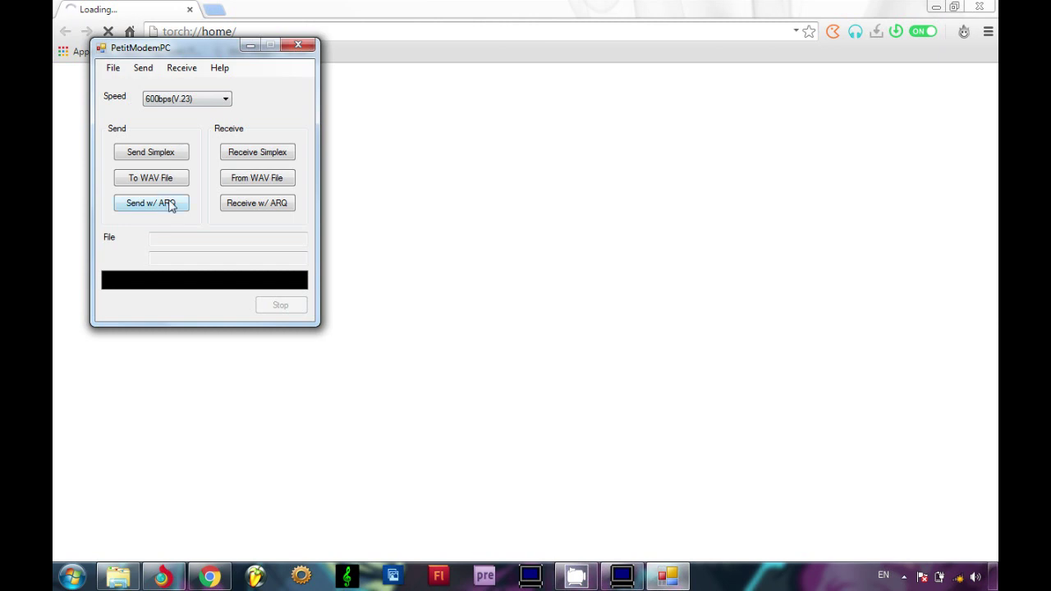
# Step: Send Poke.PZG from the Desktop with ARQ, then minimize PetitModemPC
pyautogui.click(170, 204)
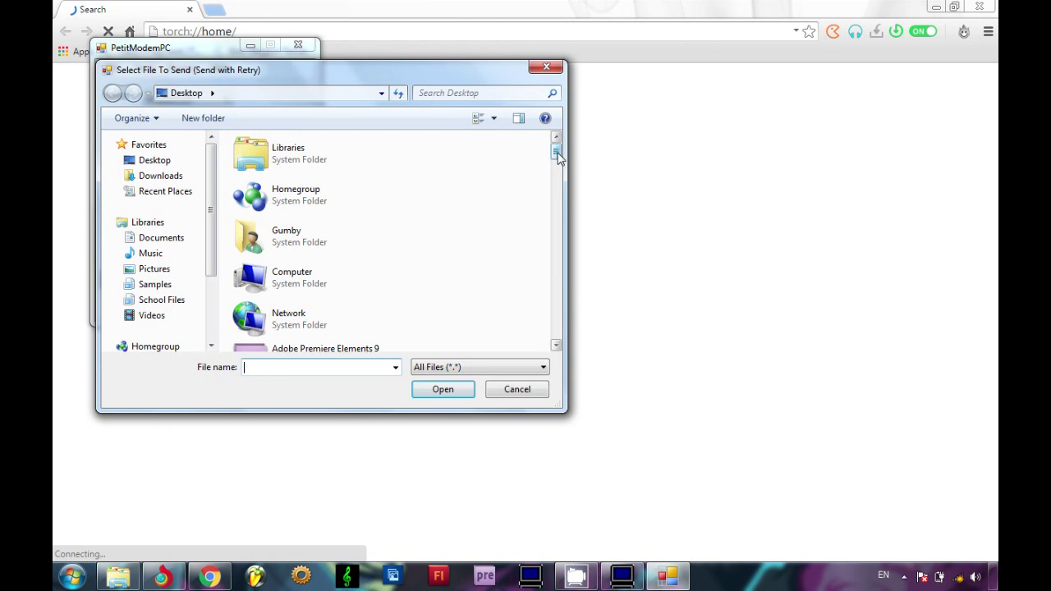
pyautogui.moveTo(557, 154); pyautogui.dragTo(569, 284)
pyautogui.click(253, 175)
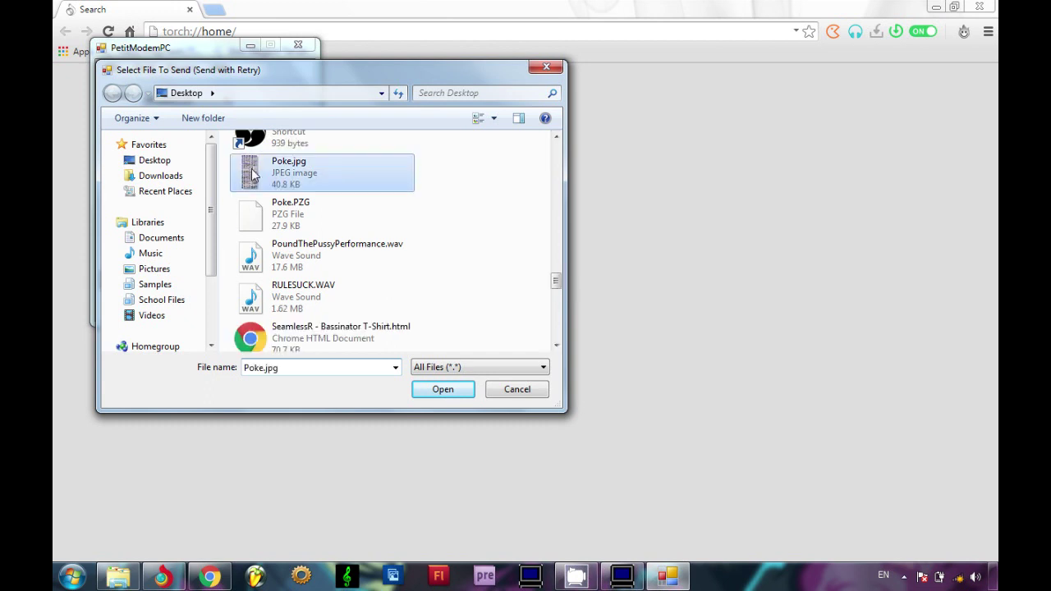
pyautogui.click(327, 214)
pyautogui.click(443, 391)
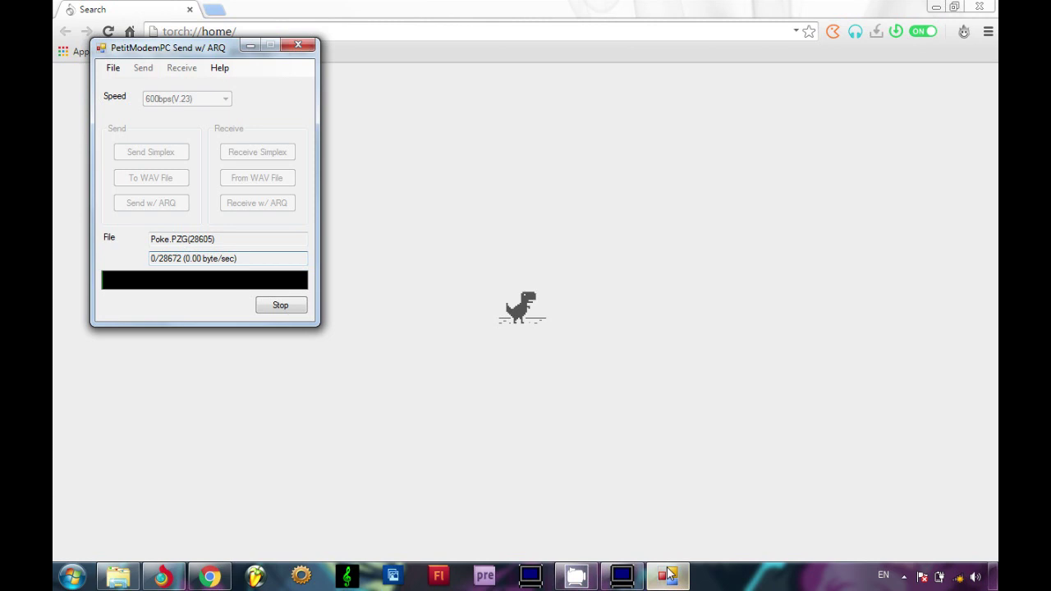
pyautogui.click(670, 575)
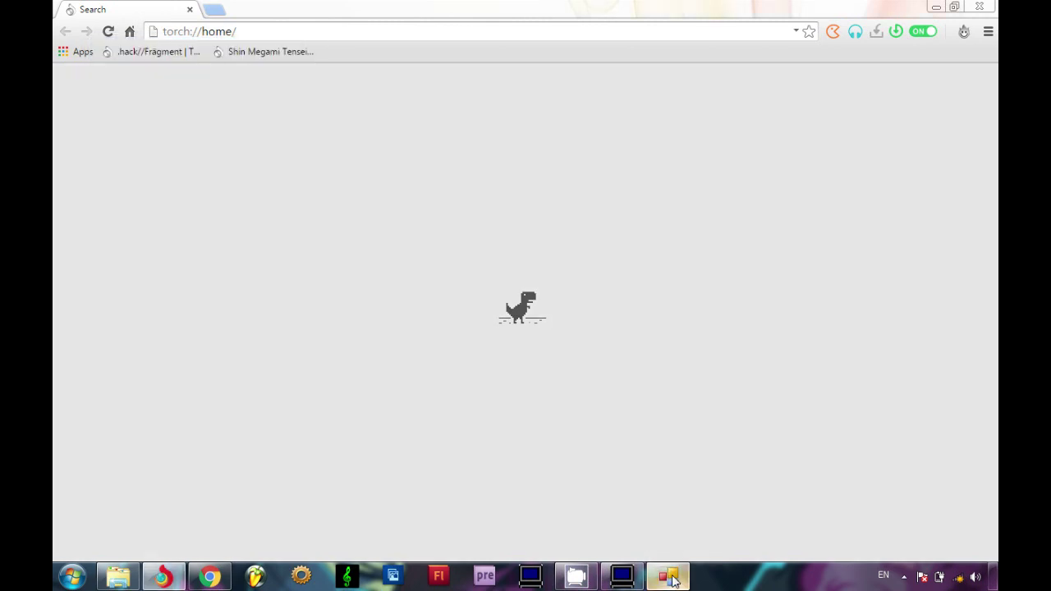
pyautogui.click(665, 573)
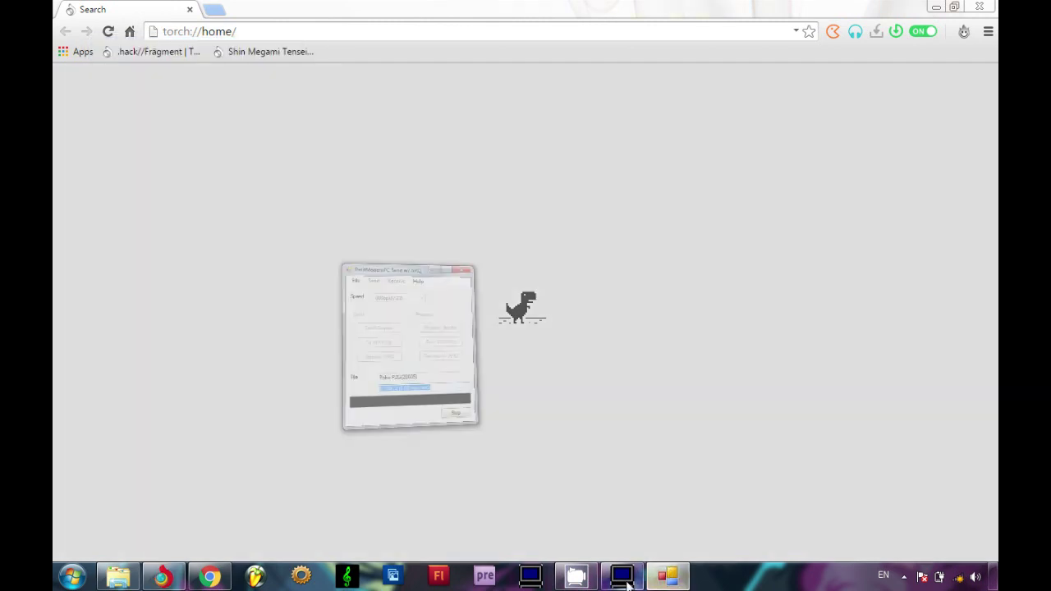
# Step: Check the CamStudio window, then return to the 3DS viewer showing RECEIVING FILE @ 600
pyautogui.click(624, 577)
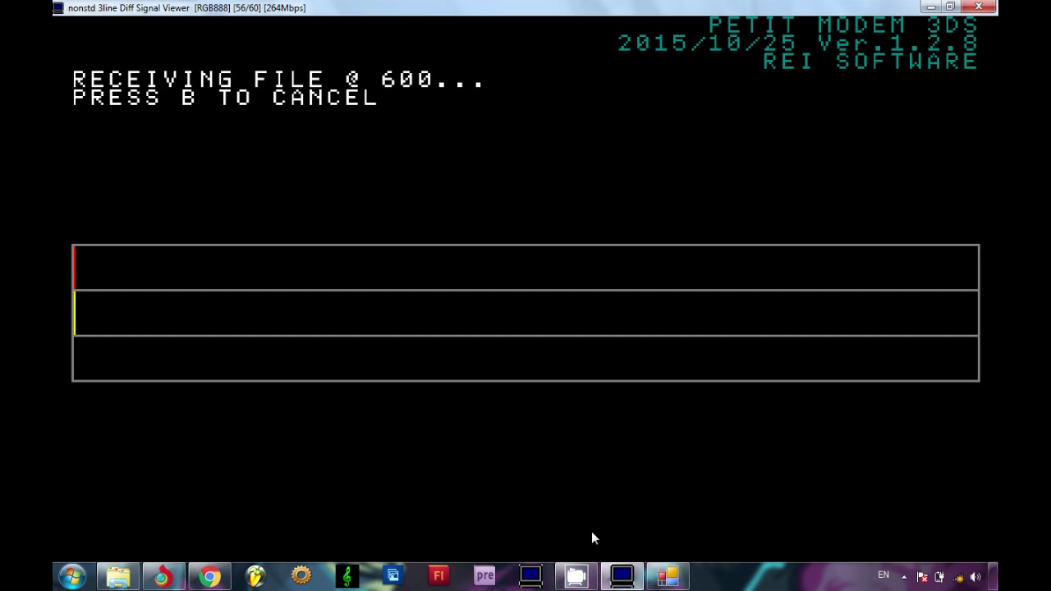
pyautogui.click(575, 580)
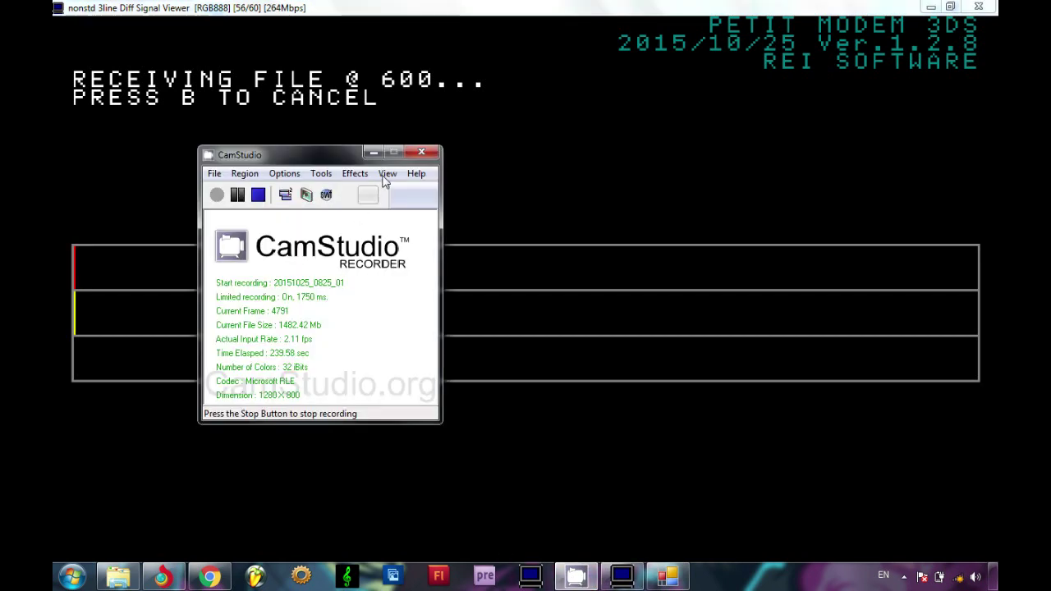
pyautogui.click(541, 390)
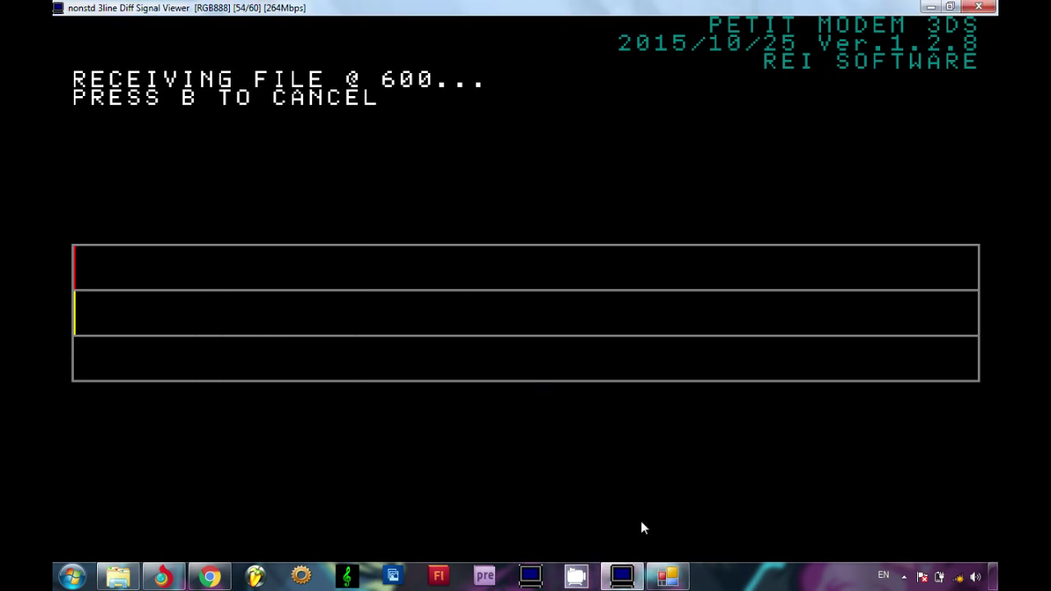
# Step: Drag the PetitModemPC sending window beside the viewer, then open the recorder's tray menu to stop recording
pyautogui.click(671, 582)
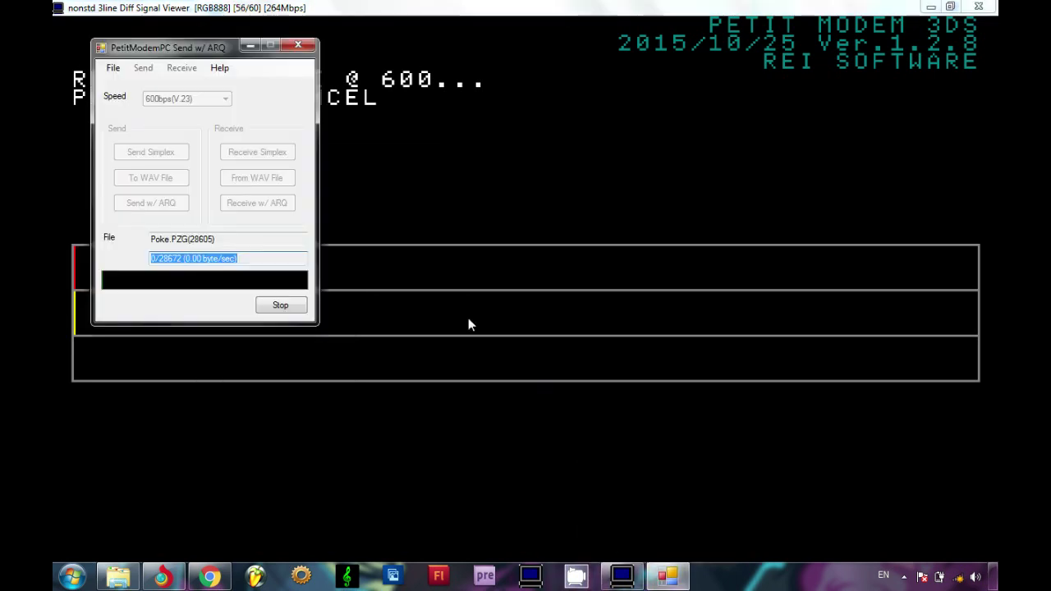
pyautogui.moveTo(194, 34); pyautogui.dragTo(727, 69)
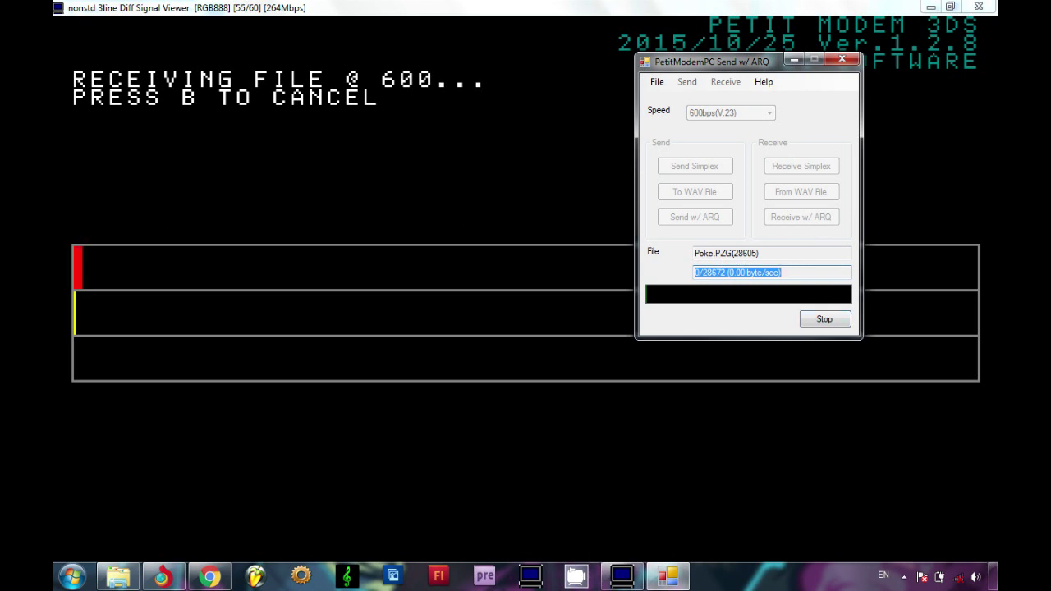
pyautogui.click(584, 576)
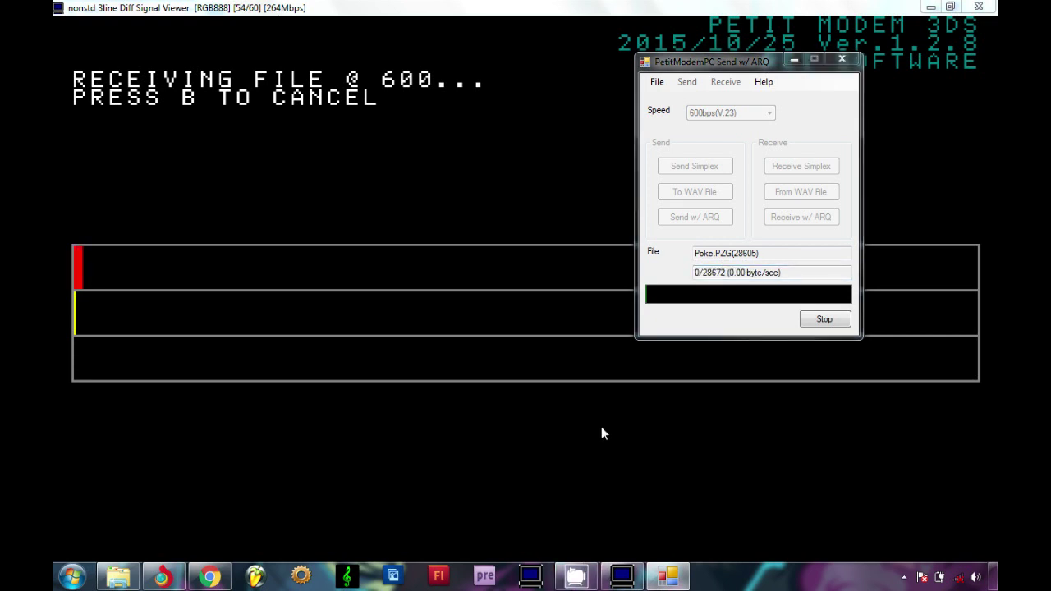
pyautogui.click(904, 577)
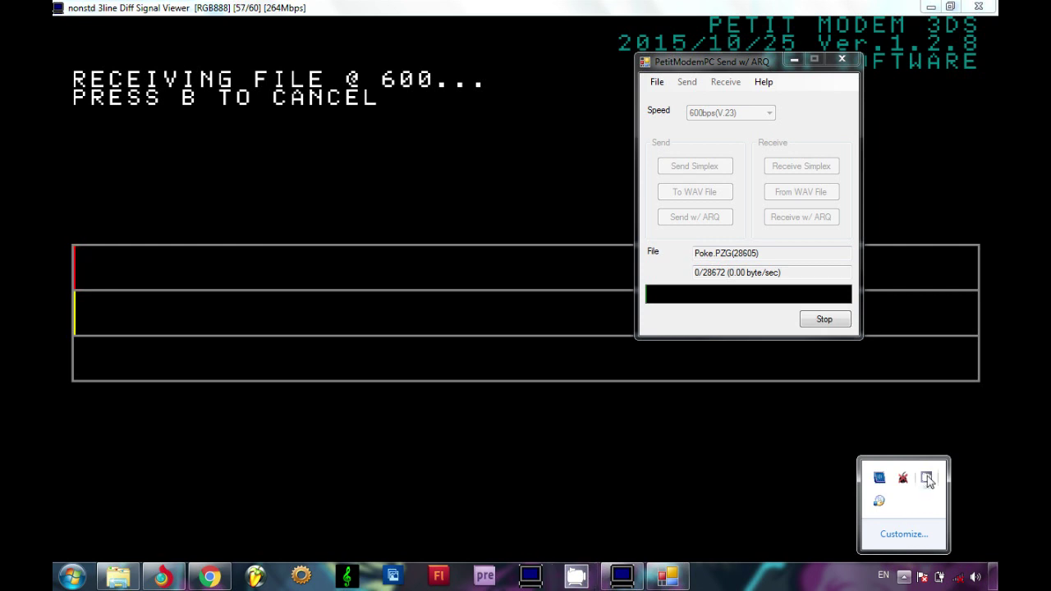
pyautogui.rightClick(930, 483)
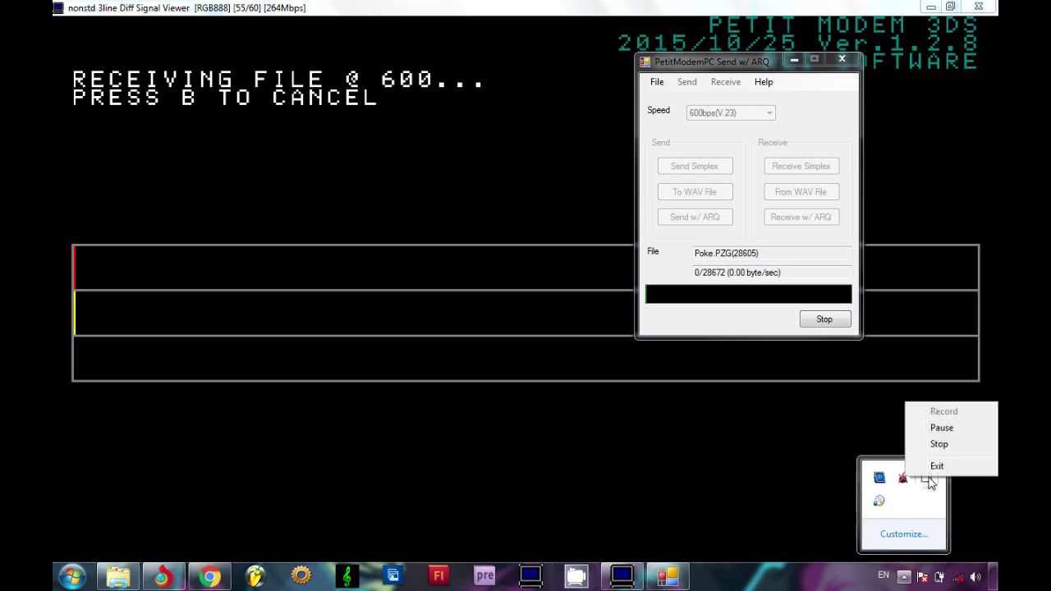